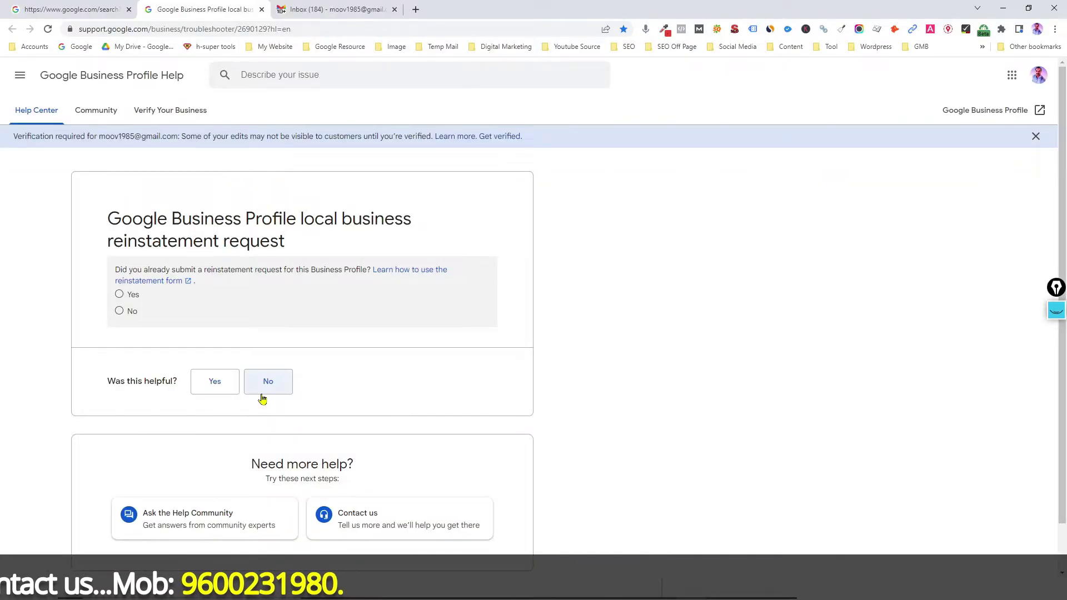
Open the Digital Vishnu Digital Marketing Agency profile from business.google.com/locations and select its page URL.
{"action": "left_click", "coordinate": [415, 10]}
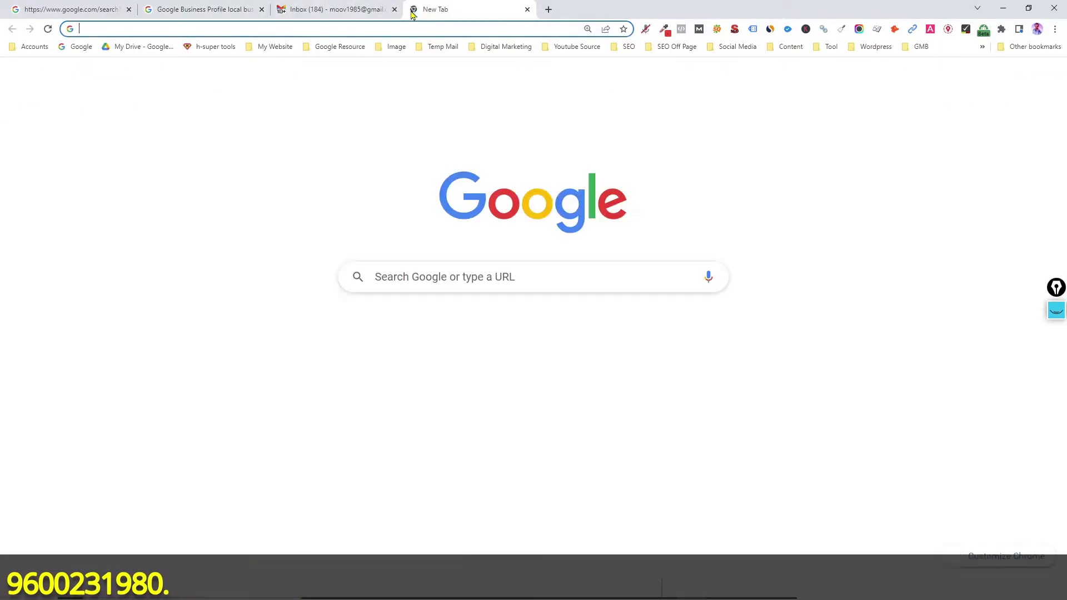
{"action": "type", "text": "business.google.com/locations"}
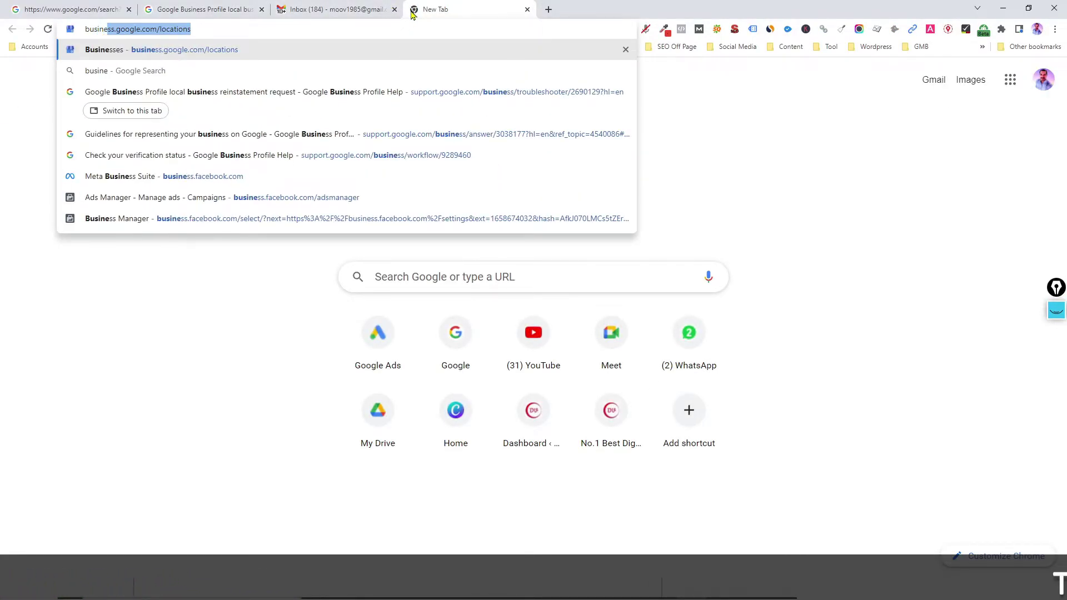
{"action": "key", "text": "Return"}
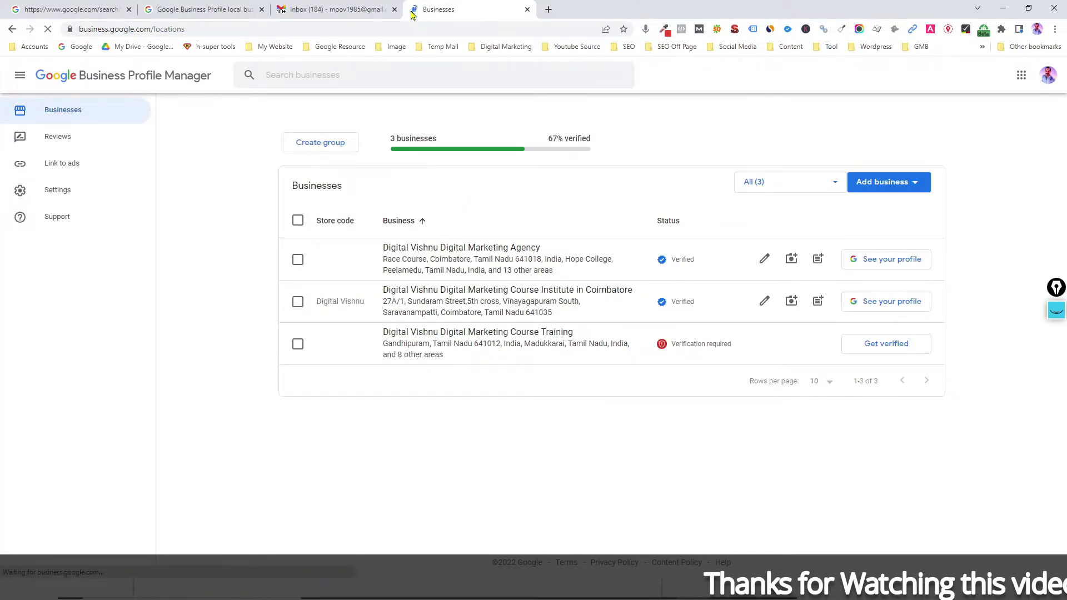
{"action": "left_click", "coordinate": [511, 256]}
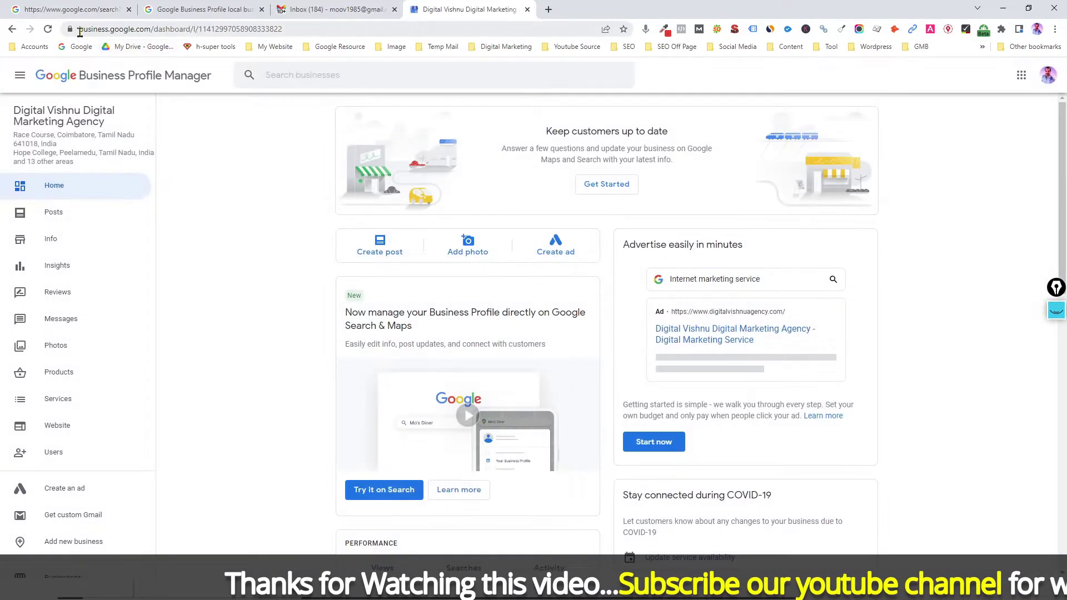
{"action": "left_click_drag", "start_coordinate": [79, 32], "coordinate": [300, 38]}
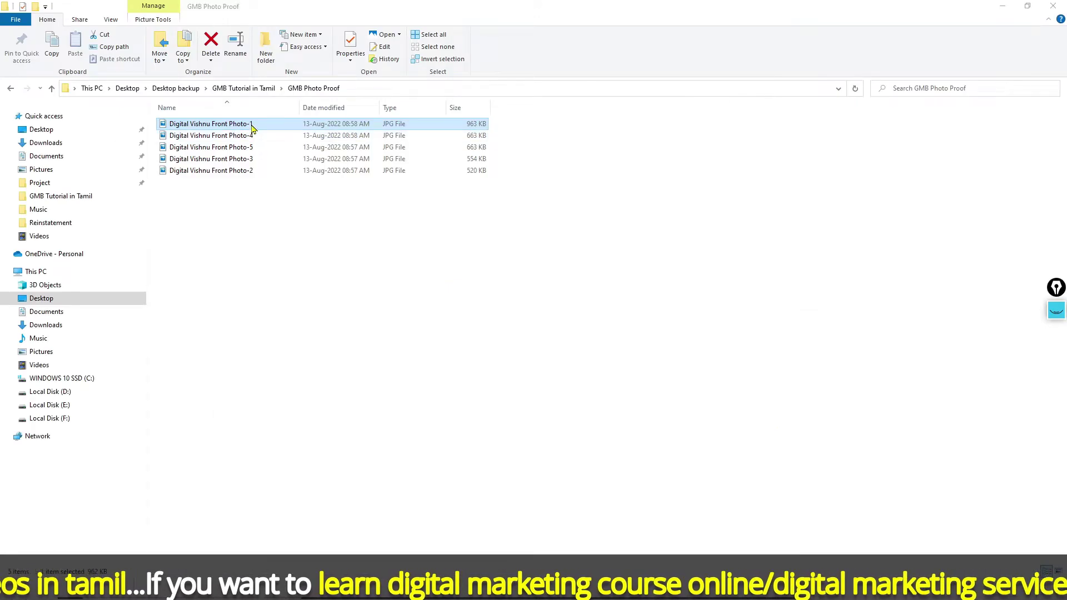
View Digital Vishnu Front Photo-1 in Photos, then advance to Front Photo-2.
{"action": "double_click", "coordinate": [253, 129]}
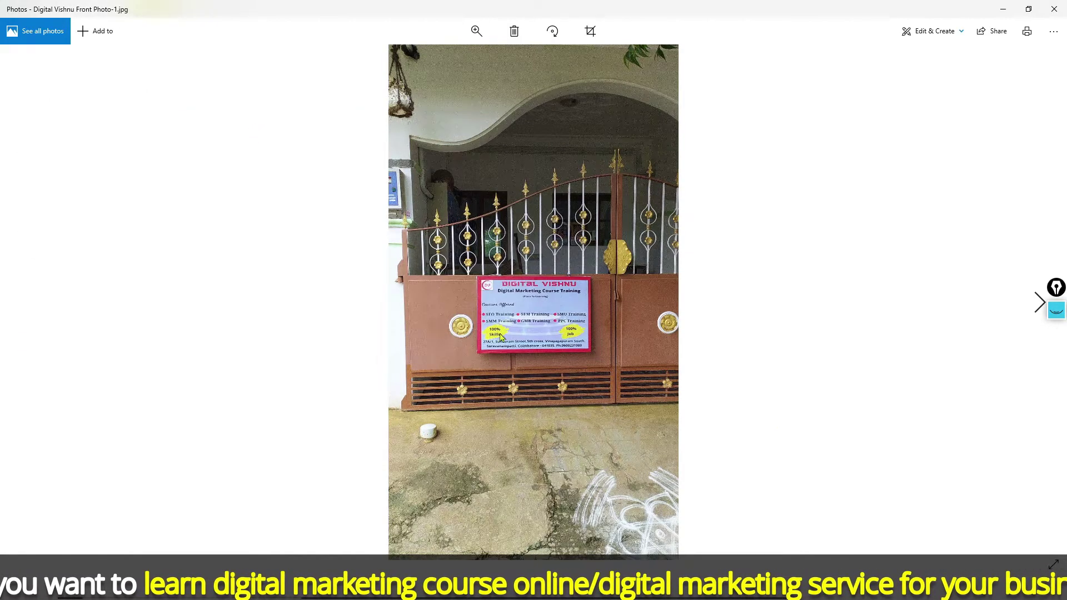
{"action": "left_click", "coordinate": [1040, 317]}
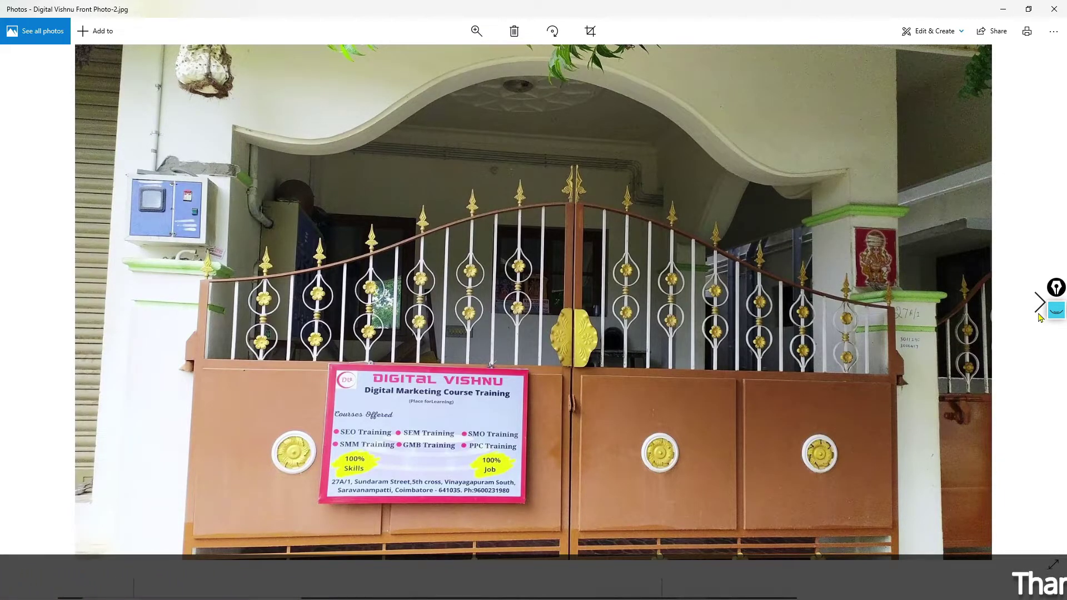
Advance to Front Photo-3, then return to the 'gmb reinstatement' search results in Chrome.
{"action": "left_click", "coordinate": [1039, 317]}
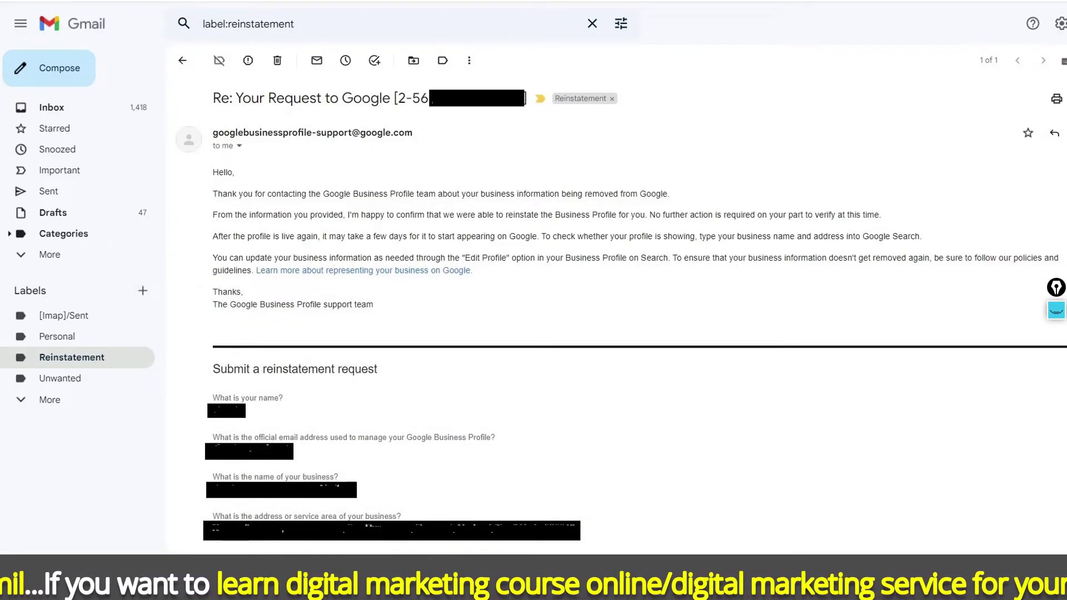
{"action": "key", "text": "alt+Tab"}
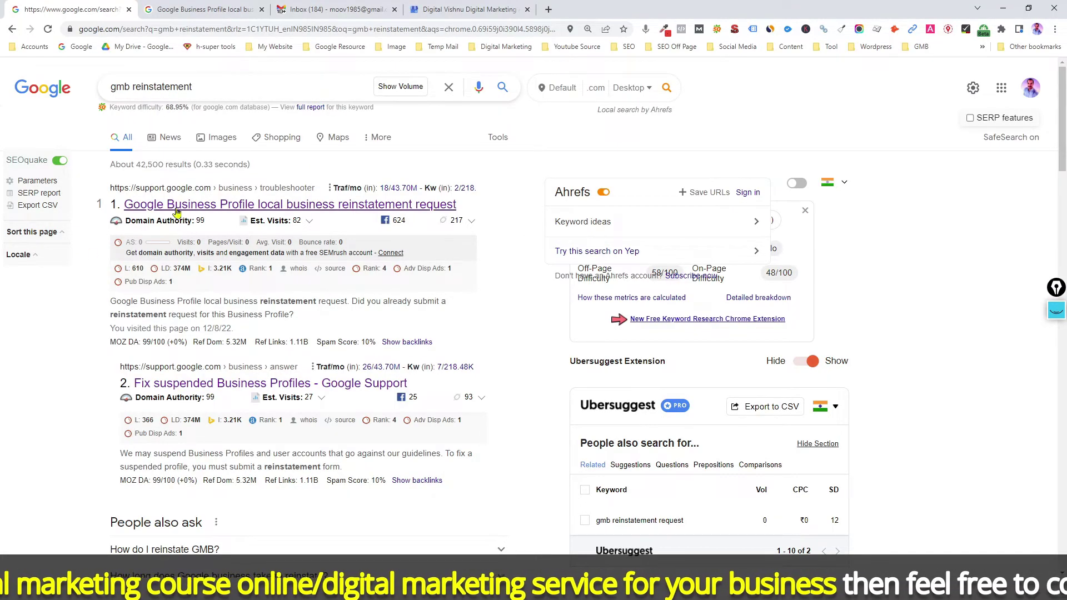
Open the reinstatement page, confirm representative, guidelines, location and address, then answer No twice.
{"action": "left_click", "coordinate": [257, 210]}
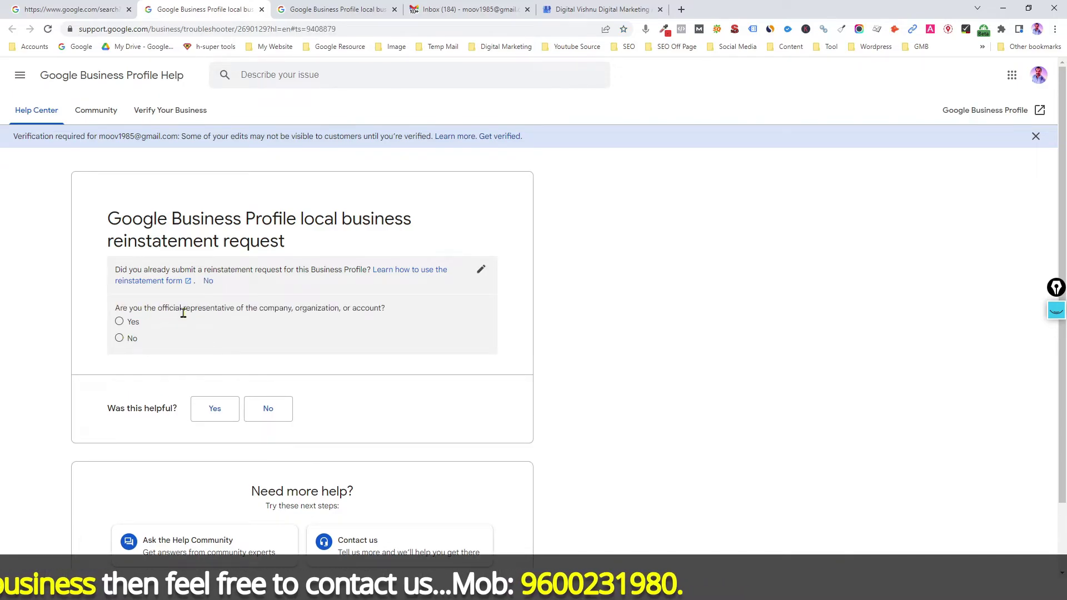
{"action": "left_click", "coordinate": [120, 322]}
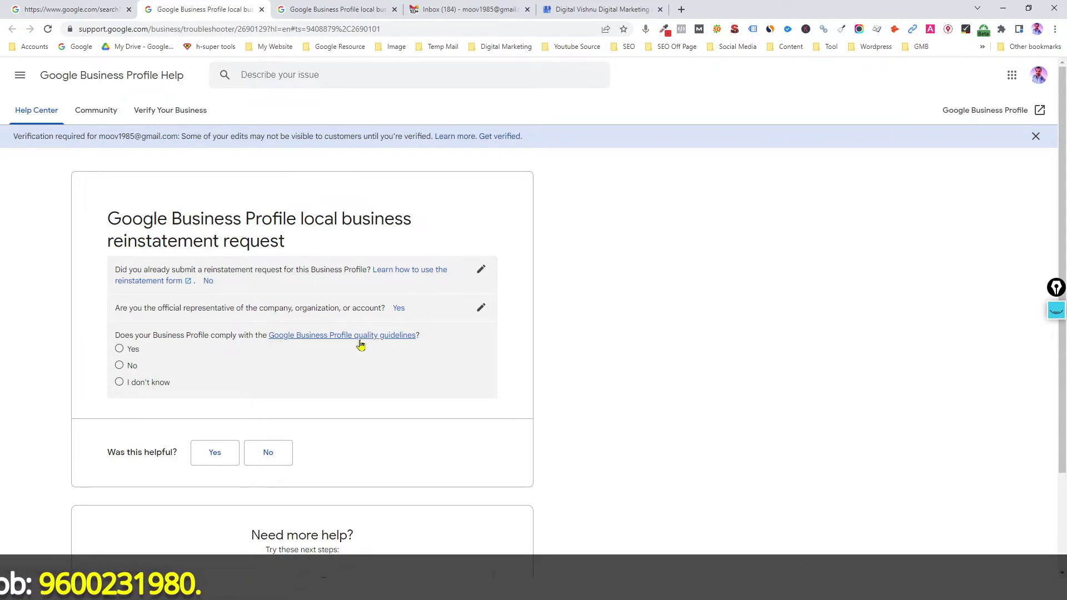
{"action": "left_click", "coordinate": [118, 349]}
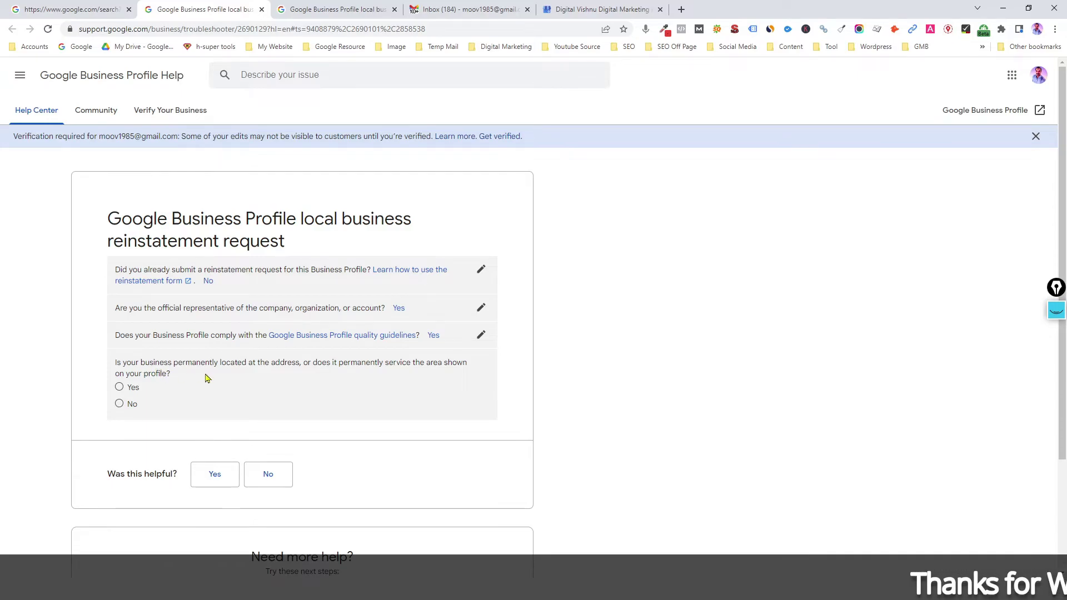
{"action": "left_click", "coordinate": [119, 387]}
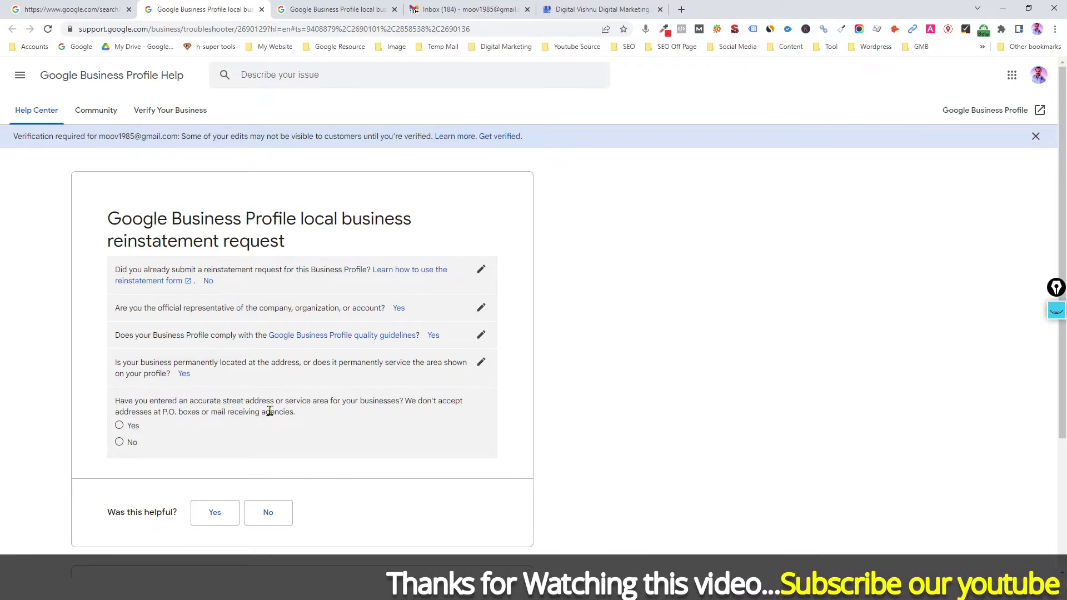
{"action": "left_click", "coordinate": [120, 425]}
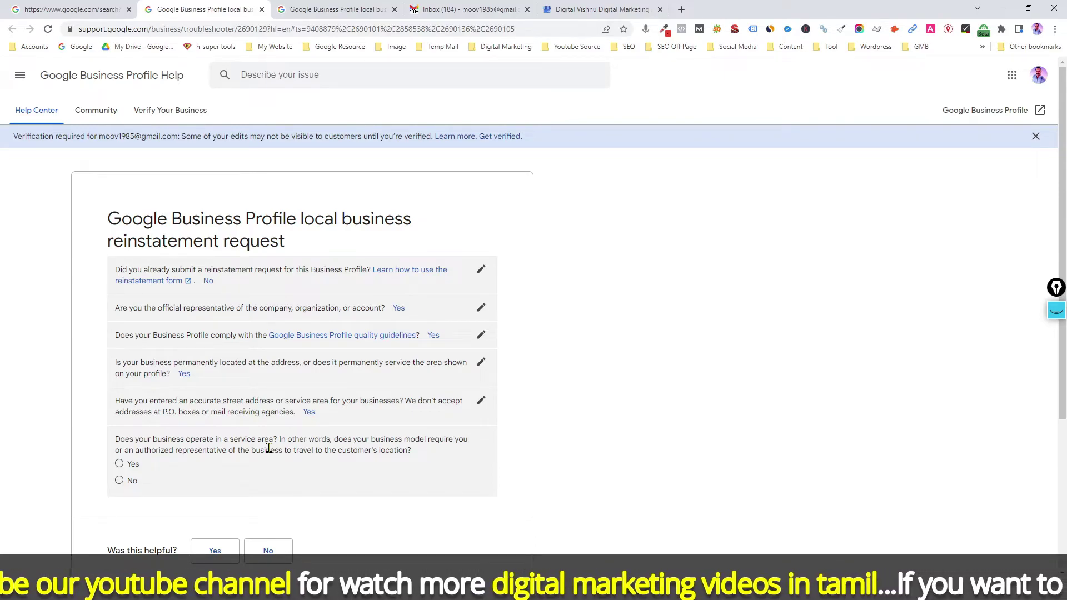
{"action": "left_click", "coordinate": [118, 480]}
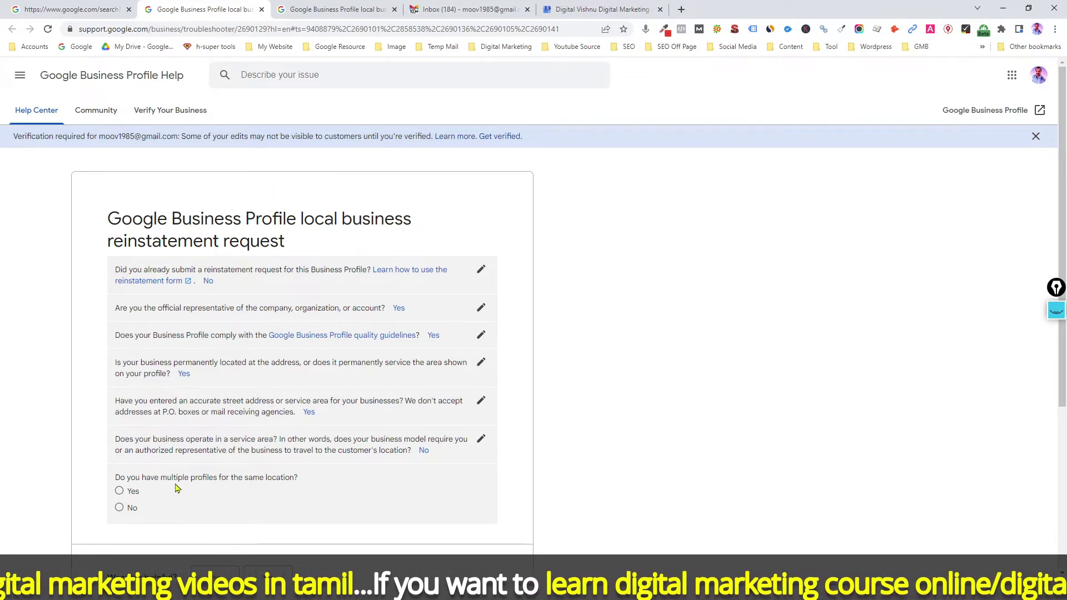
{"action": "left_click", "coordinate": [119, 508]}
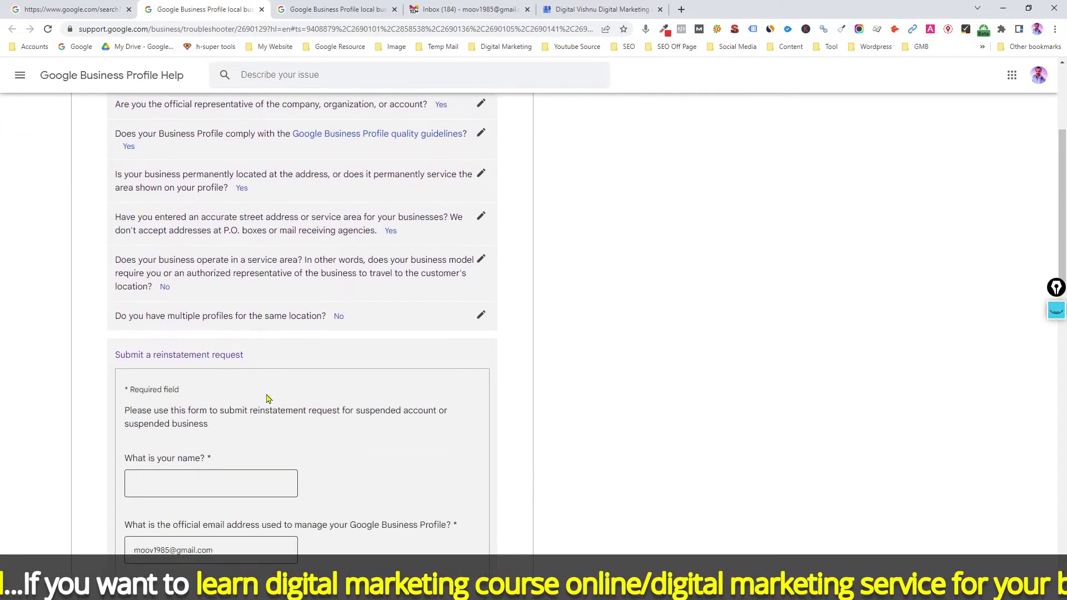
Fill in the contact's name, business name 'Digital Chitra', and the business street address with PIN code.
{"action": "left_click", "coordinate": [182, 359]}
{"action": "type", "text": "Moovendran"}
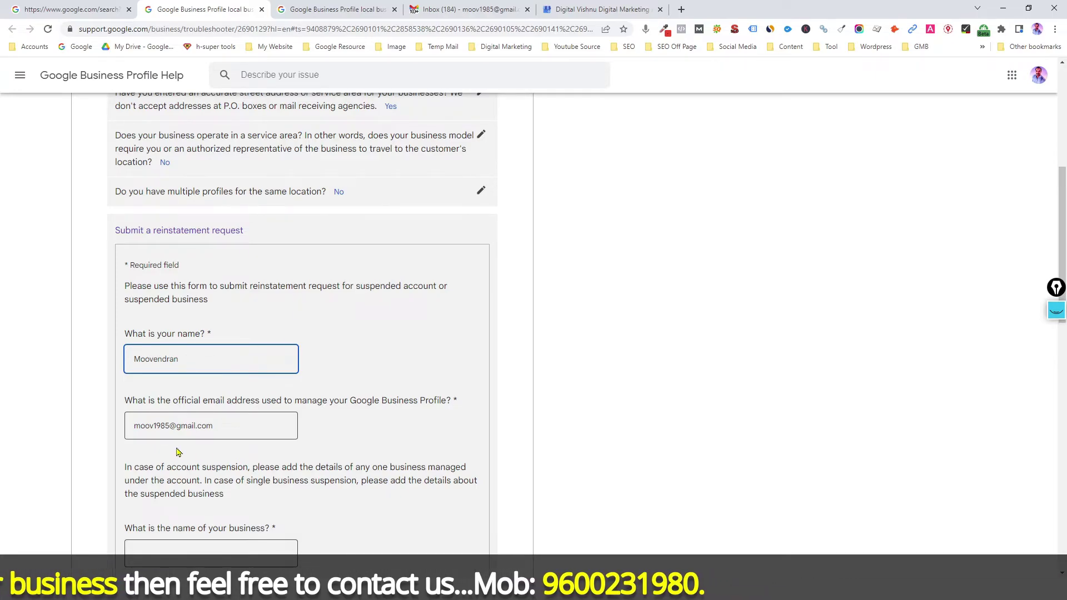
{"action": "scroll", "coordinate": [271, 435], "scroll_direction": "down", "scroll_amount": 2}
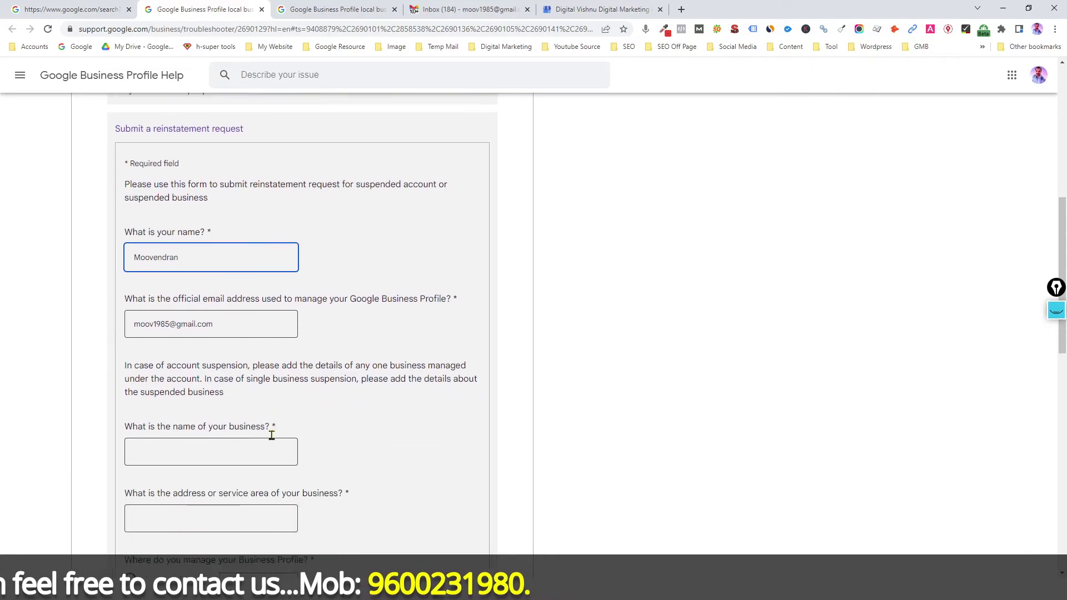
{"action": "left_click", "coordinate": [173, 445]}
{"action": "type", "text": "Digital Chitra"}
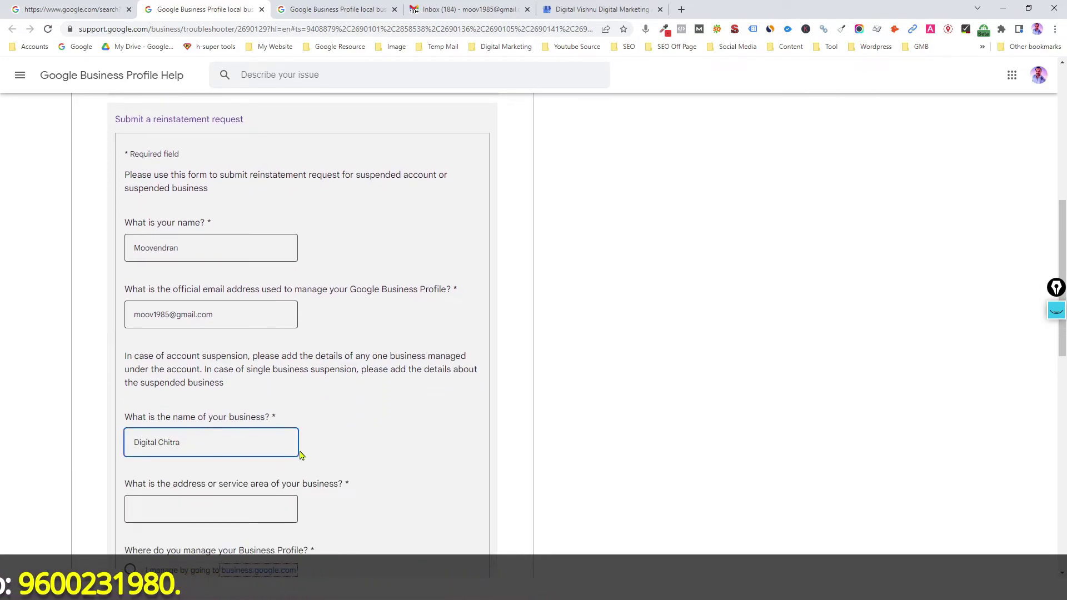
{"action": "scroll", "coordinate": [336, 455], "scroll_direction": "down", "scroll_amount": 1}
{"action": "scroll", "coordinate": [336, 455], "scroll_direction": "down", "scroll_amount": 2}
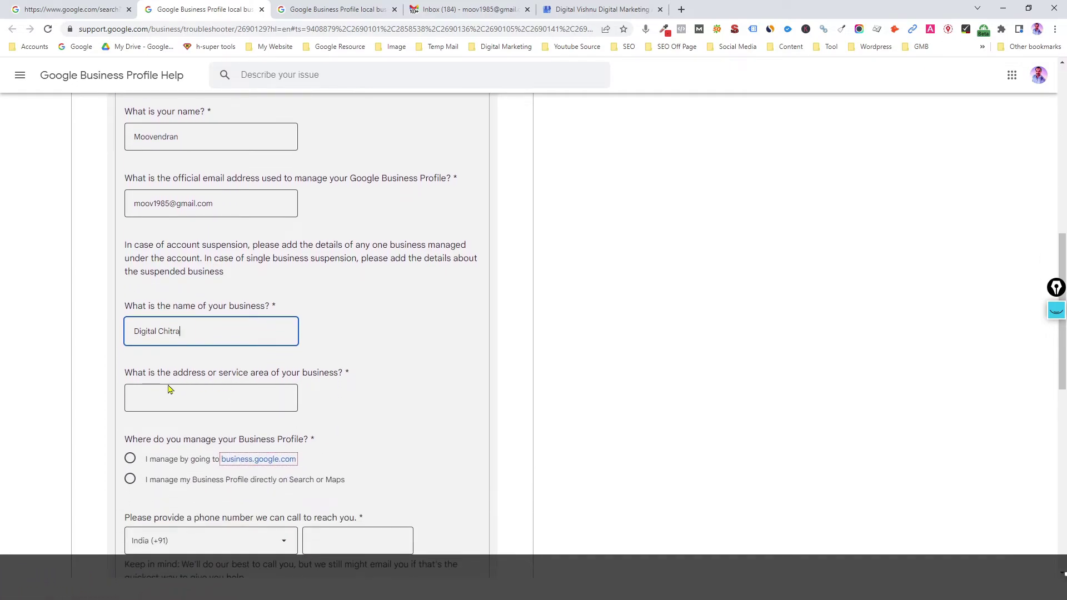
{"action": "left_click", "coordinate": [235, 398]}
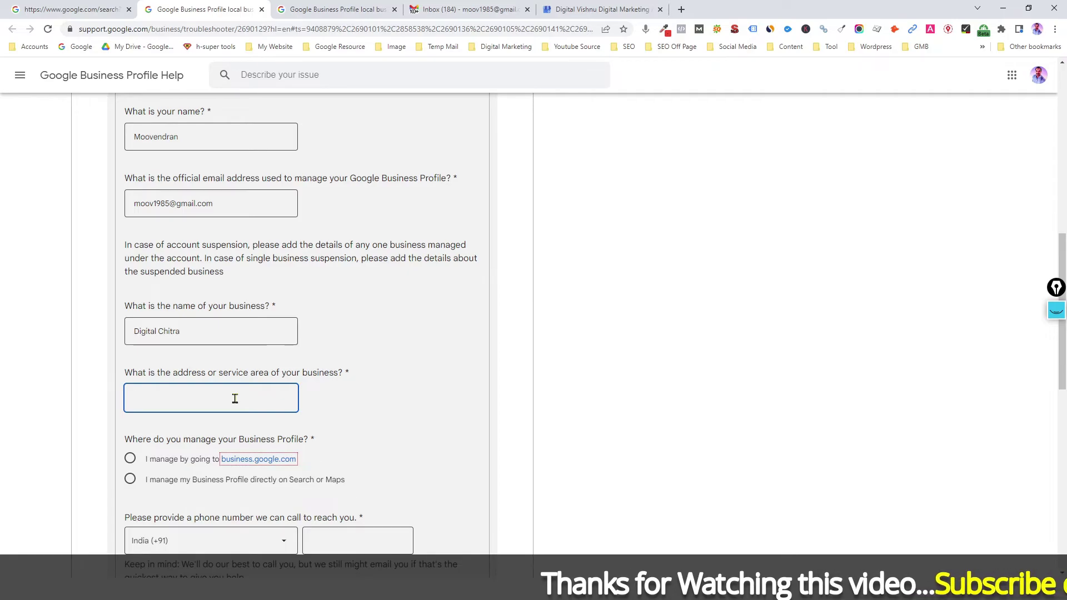
{"action": "type", "text": "64,"}
{"action": "type", "text": " Vinayaga"}
{"action": "type", "text": "r Ko"}
{"action": "type", "text": "vil Str"}
{"action": "type", "text": "eet"}
{"action": "type", "text": ", "}
{"action": "type", "text": "Coimbat"}
{"action": "type", "text": "ore-"}
{"action": "type", "text": "64103"}
{"action": "type", "text": "5"}
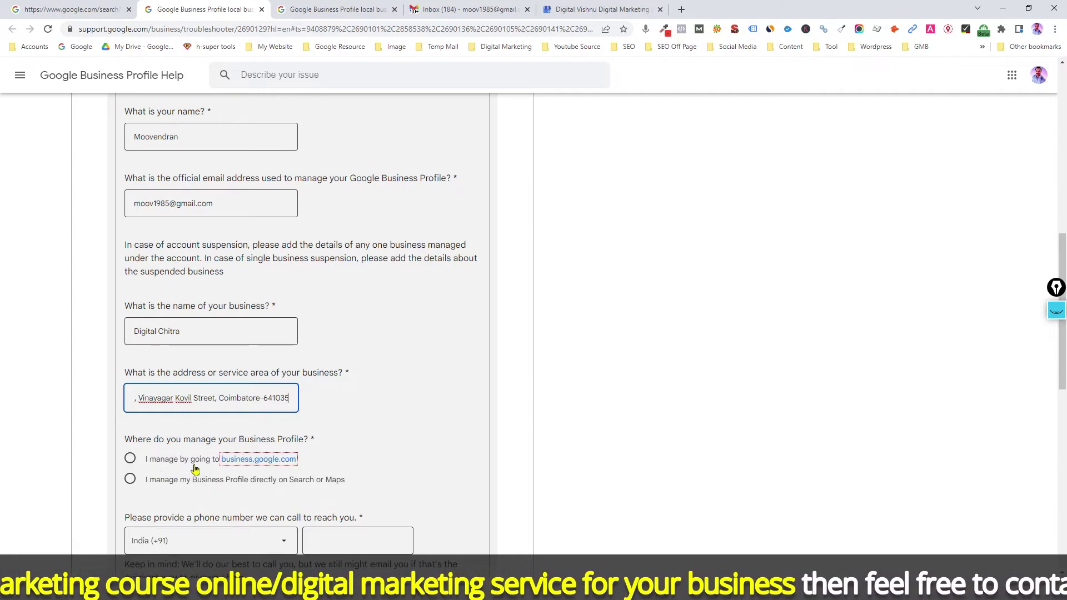
{"action": "left_click", "coordinate": [130, 459]}
{"action": "scroll", "coordinate": [246, 468], "scroll_direction": "down", "scroll_amount": 3}
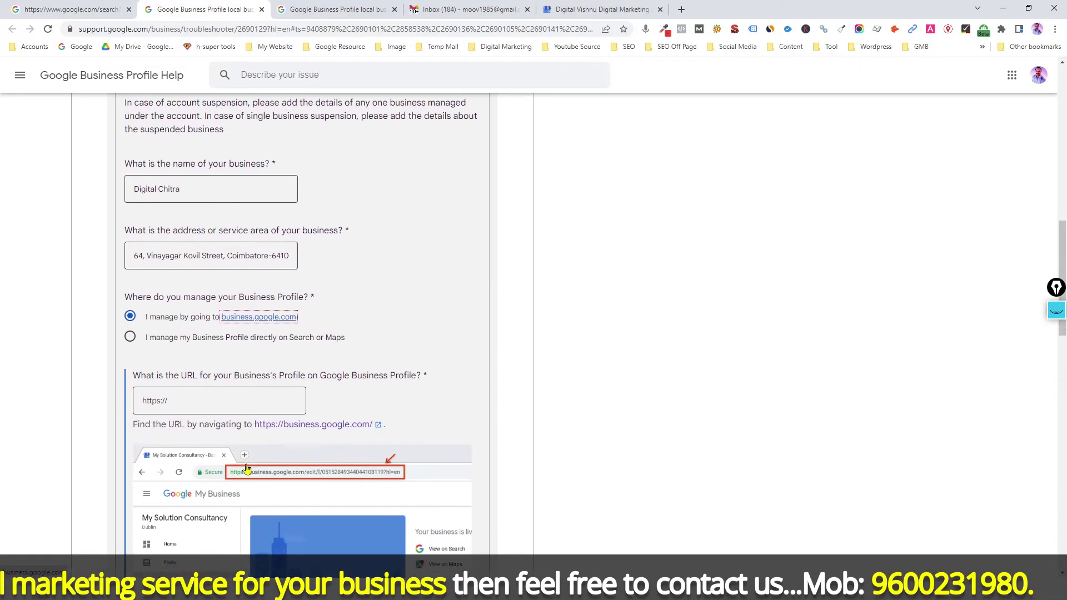
{"action": "left_click_drag", "start_coordinate": [169, 377], "coordinate": [131, 382]}
{"action": "key", "text": "BackSpace"}
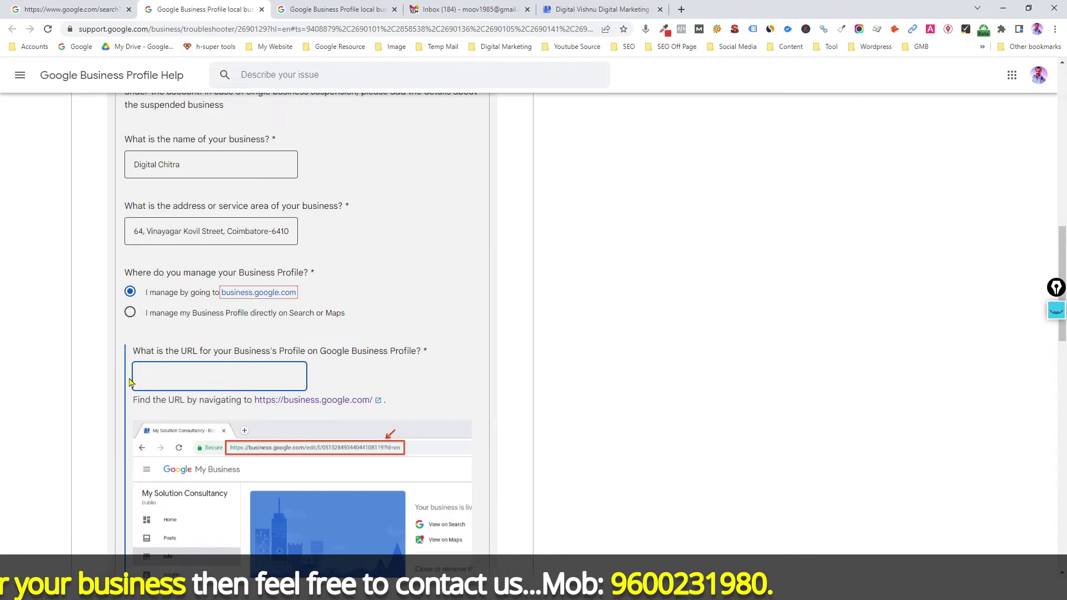
Copy the Business Profile Manager dashboard URL and paste it into the profile URL question.
{"action": "left_click", "coordinate": [595, 9]}
{"action": "left_click", "coordinate": [271, 29]}
{"action": "right_click", "coordinate": [271, 31]}
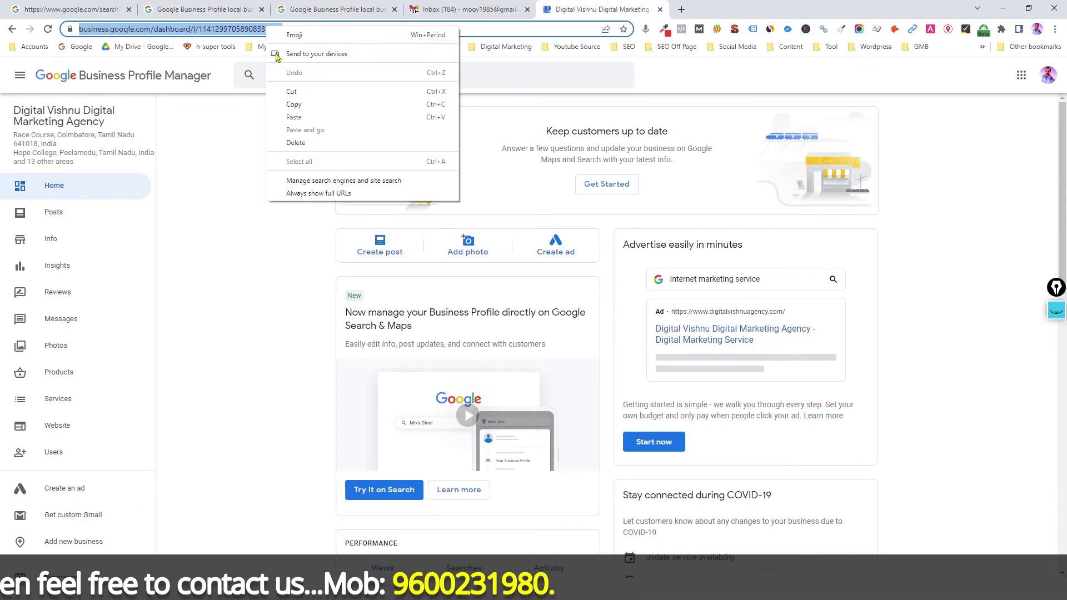
{"action": "left_click", "coordinate": [292, 105]}
{"action": "left_click", "coordinate": [217, 8]}
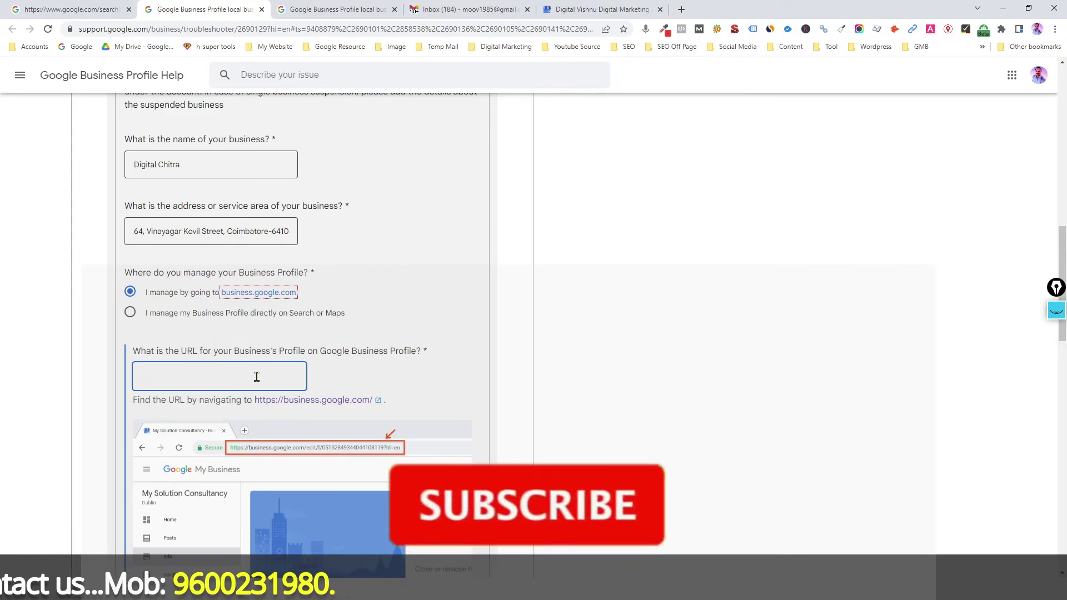
{"action": "key", "text": "ctrl+v"}
Go to the contact phone and additional context fields, then switch to File Explorer.
{"action": "scroll", "coordinate": [397, 377], "scroll_direction": "down", "scroll_amount": 10}
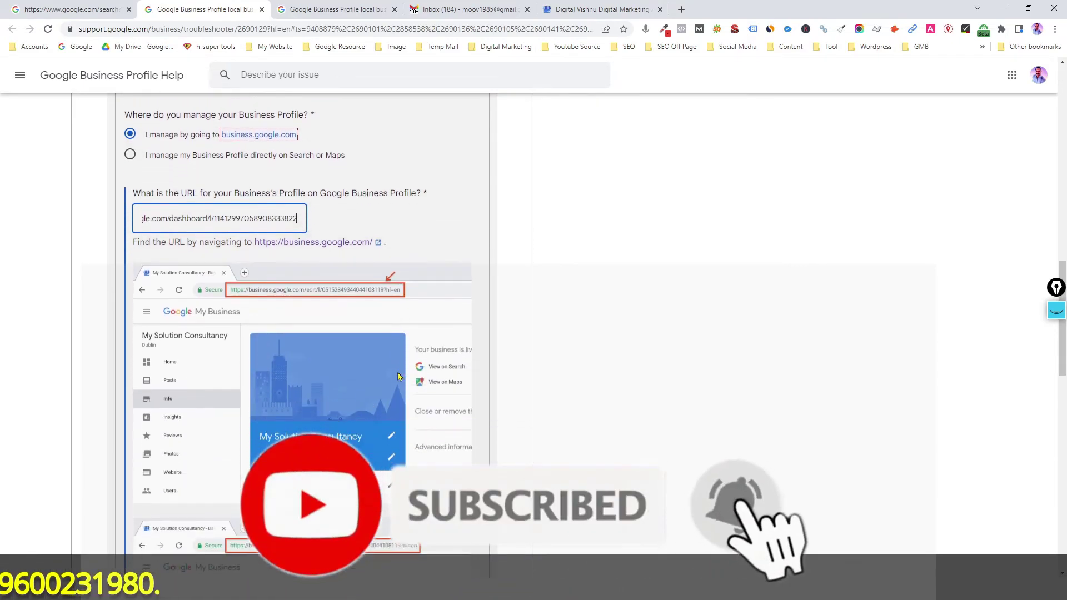
{"action": "scroll", "coordinate": [397, 377], "scroll_direction": "down", "scroll_amount": 4}
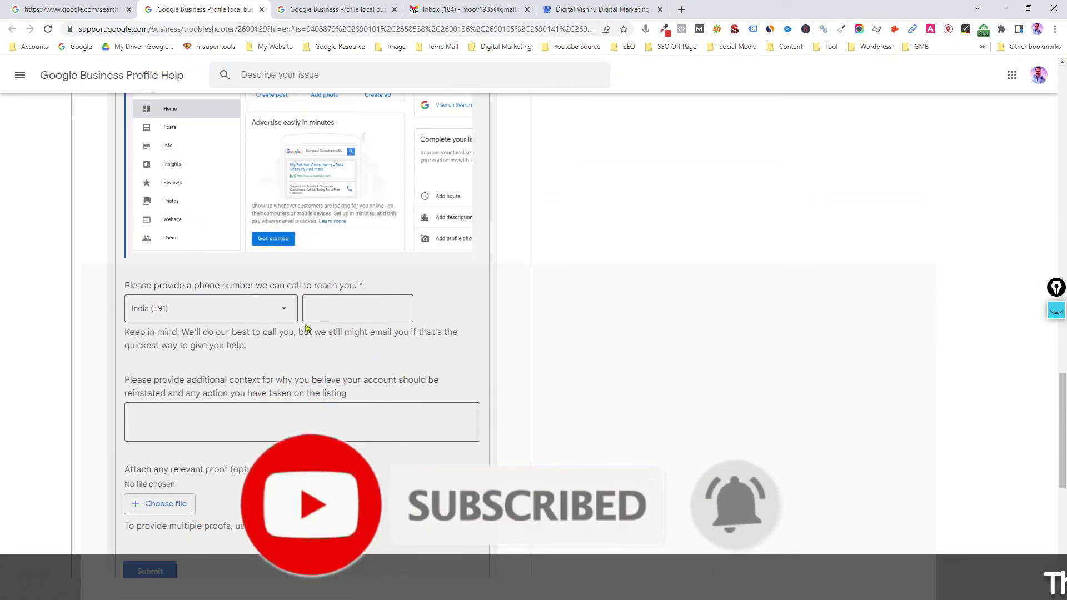
{"action": "left_click", "coordinate": [336, 313]}
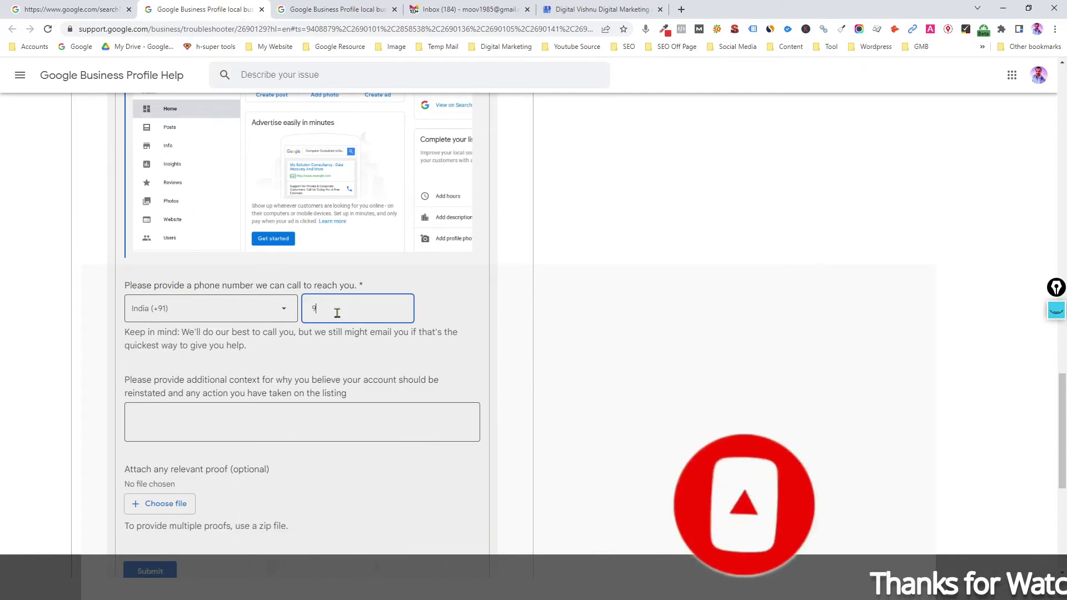
{"action": "scroll", "coordinate": [140, 203], "scroll_direction": "down", "scroll_amount": 4}
{"action": "left_click", "coordinate": [140, 202]}
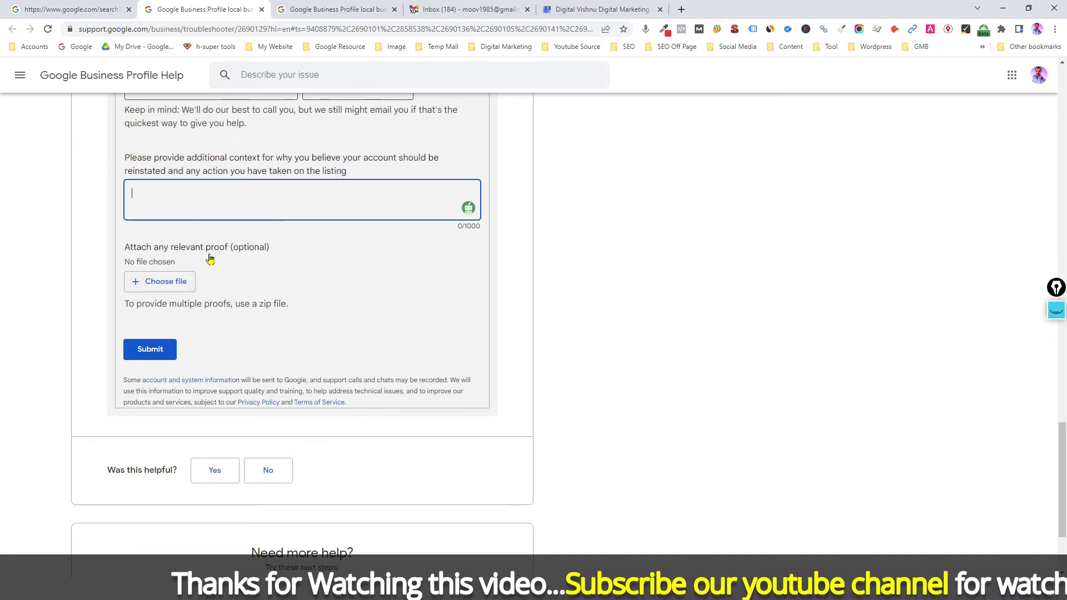
{"action": "key", "text": "alt+Tab"}
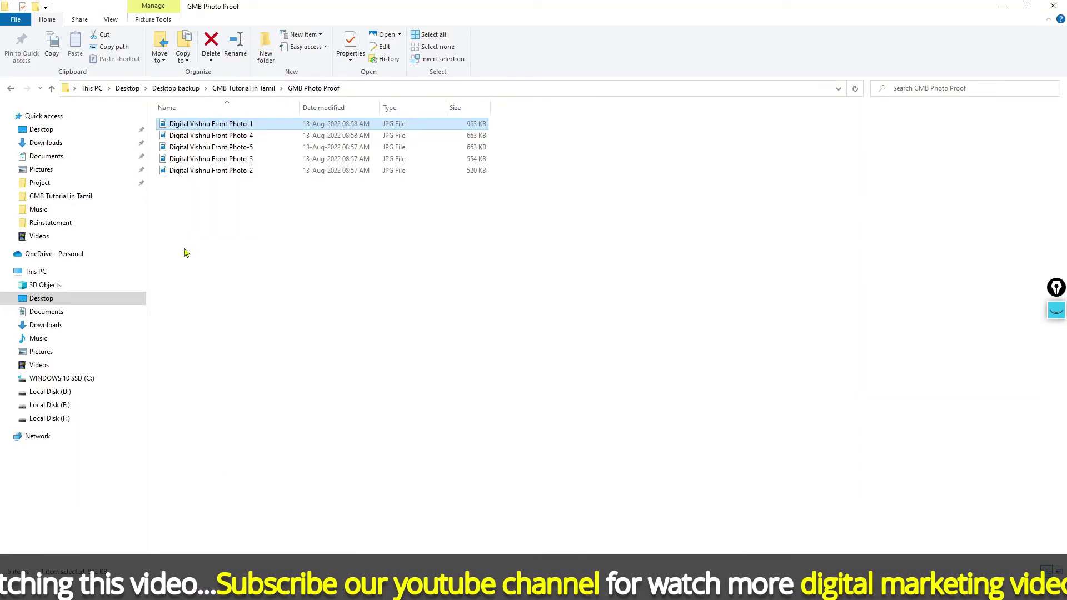
Archive the GMB Photo Proof folder as GMB Photo Proof.rar, then minimize Explorer.
{"action": "left_click", "coordinate": [11, 88]}
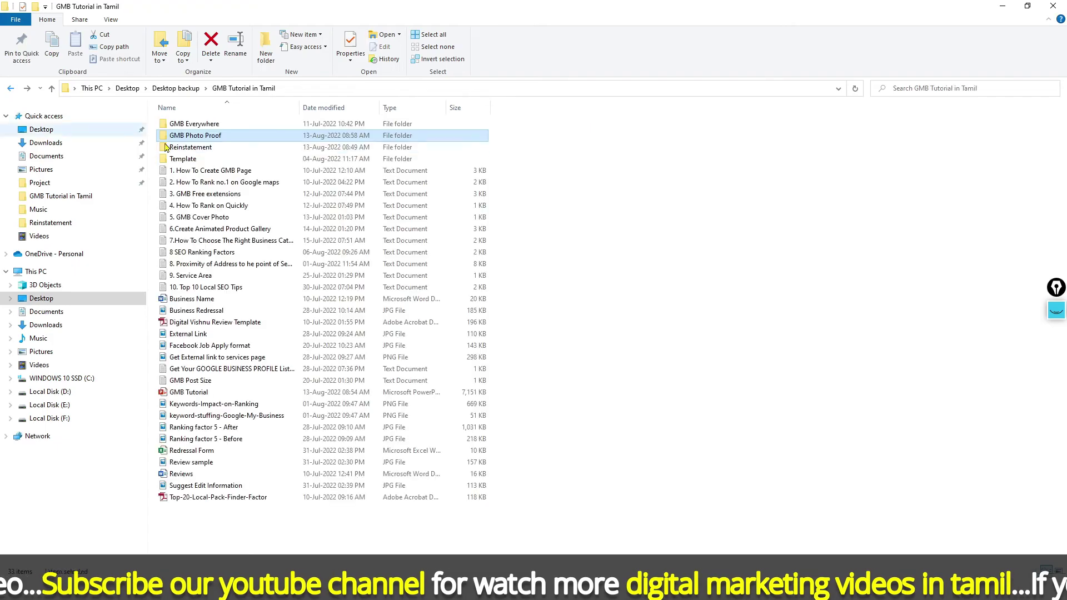
{"action": "right_click", "coordinate": [221, 136]}
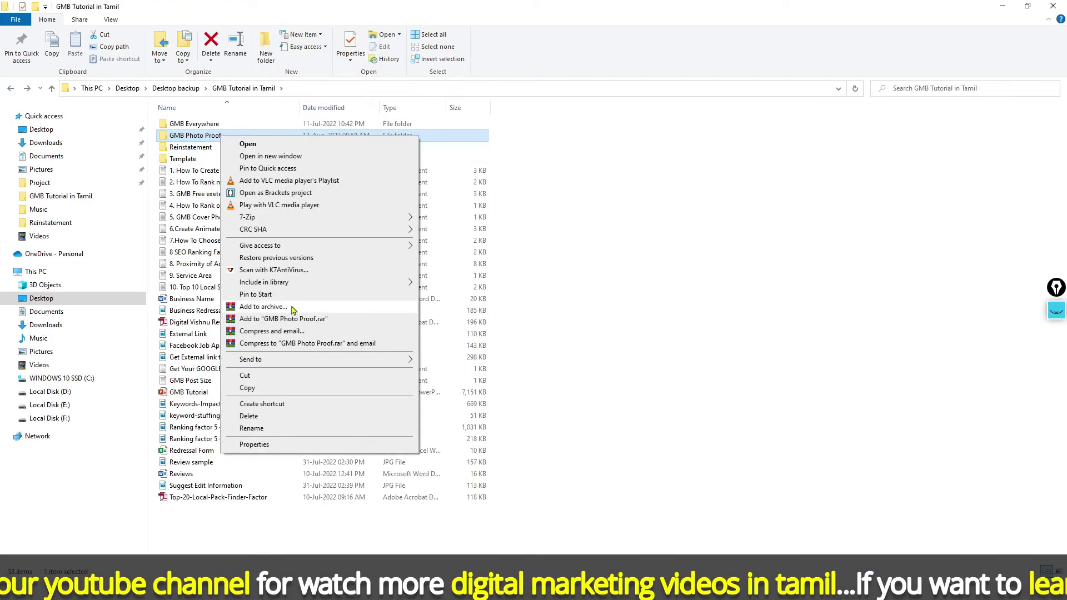
{"action": "left_click", "coordinate": [269, 309]}
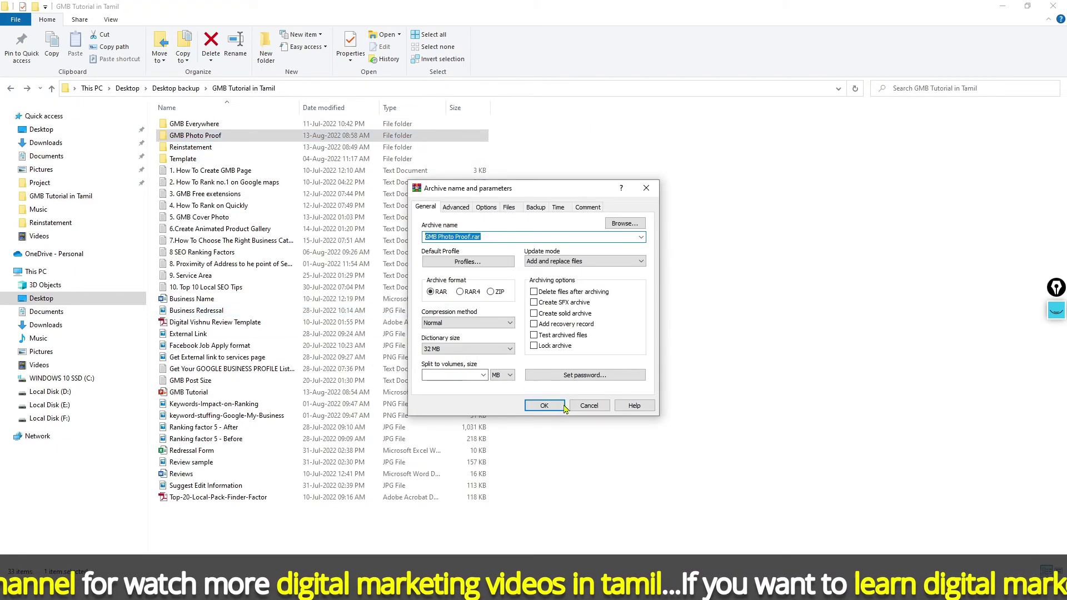
{"action": "left_click", "coordinate": [549, 408]}
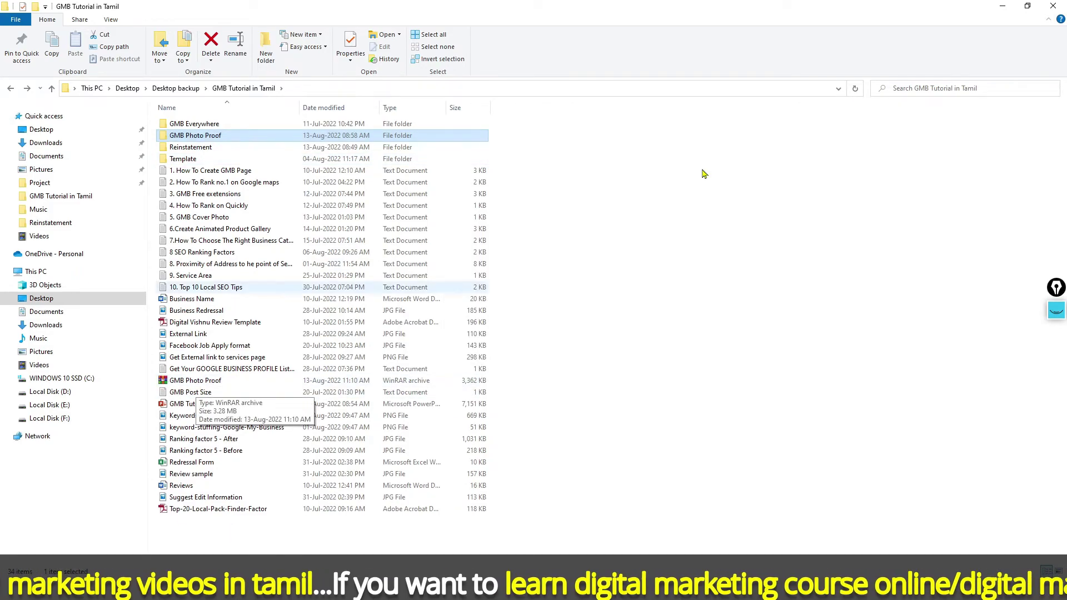
{"action": "left_click", "coordinate": [1002, 6]}
Attach GMB Photo Proof.rar from Desktop > Desktop backup > GMB Tutorial in Tamil as proof.
{"action": "left_click", "coordinate": [160, 289]}
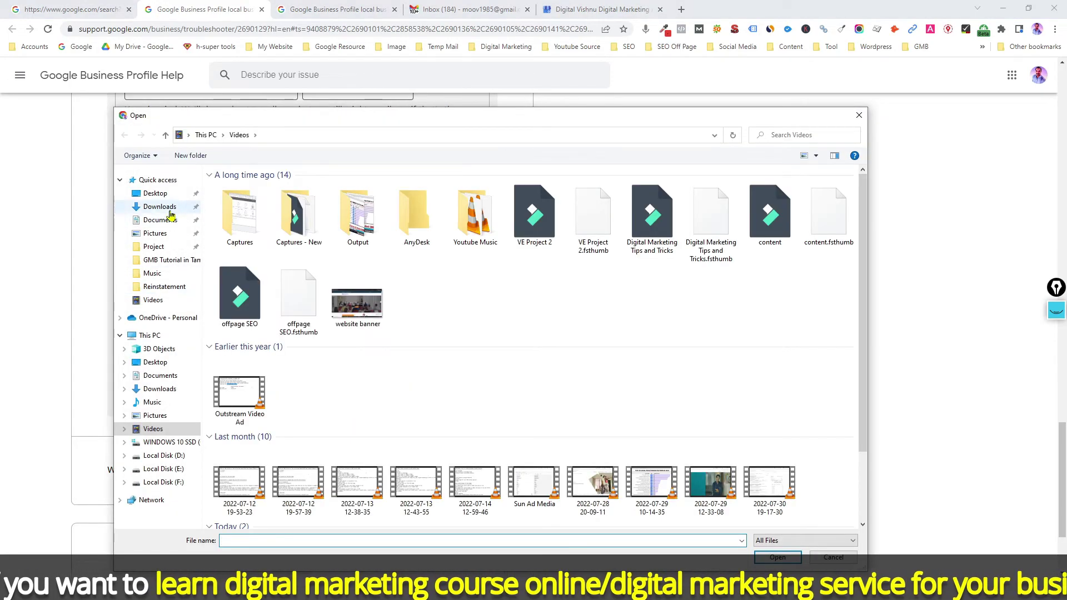
{"action": "left_click", "coordinate": [155, 193]}
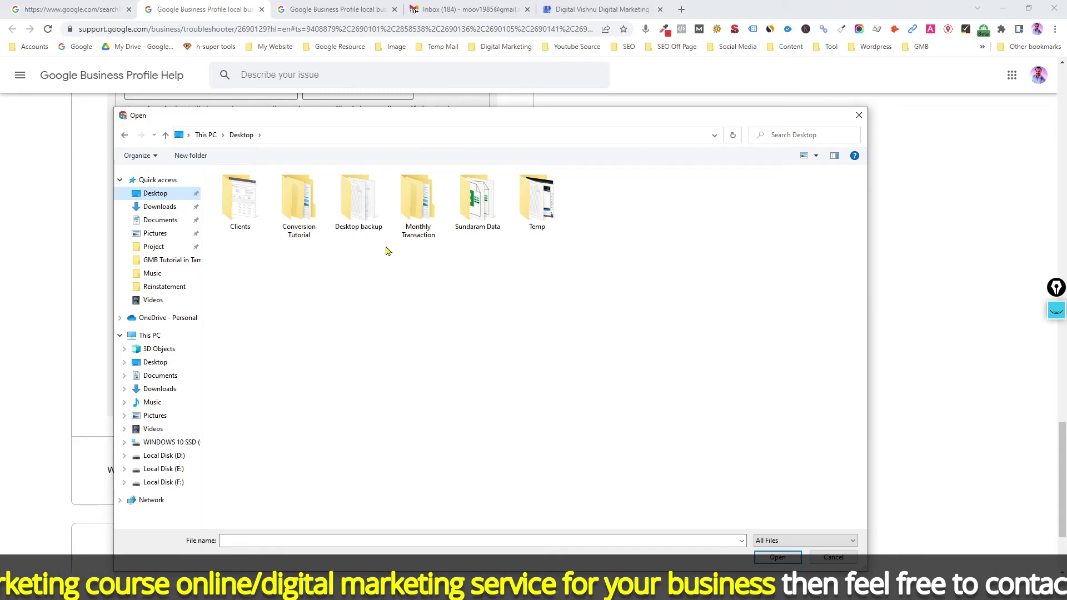
{"action": "double_click", "coordinate": [358, 197]}
{"action": "double_click", "coordinate": [258, 238]}
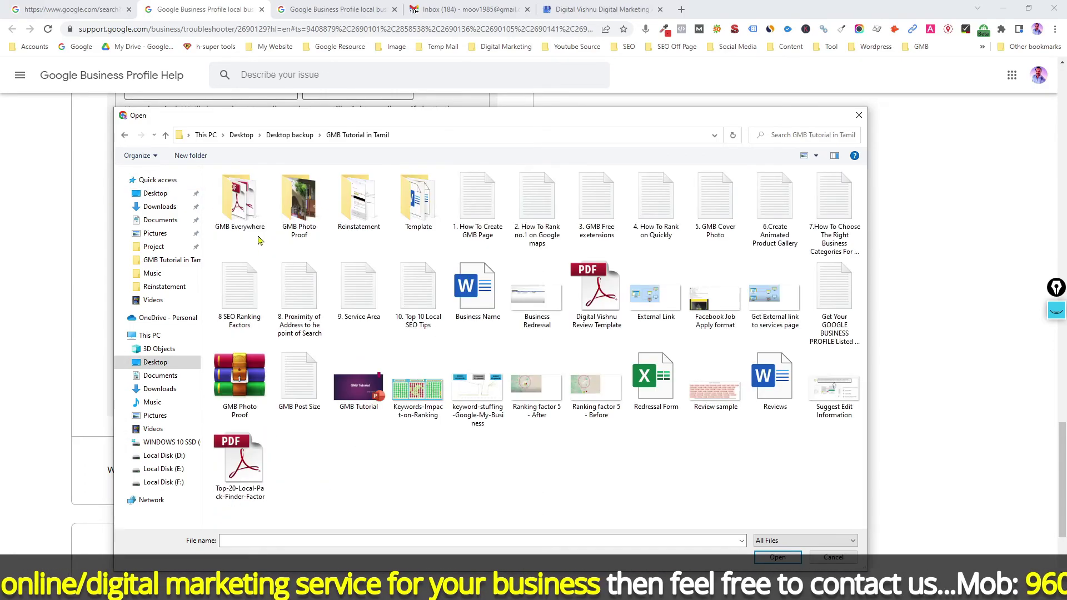
{"action": "left_click", "coordinate": [252, 388]}
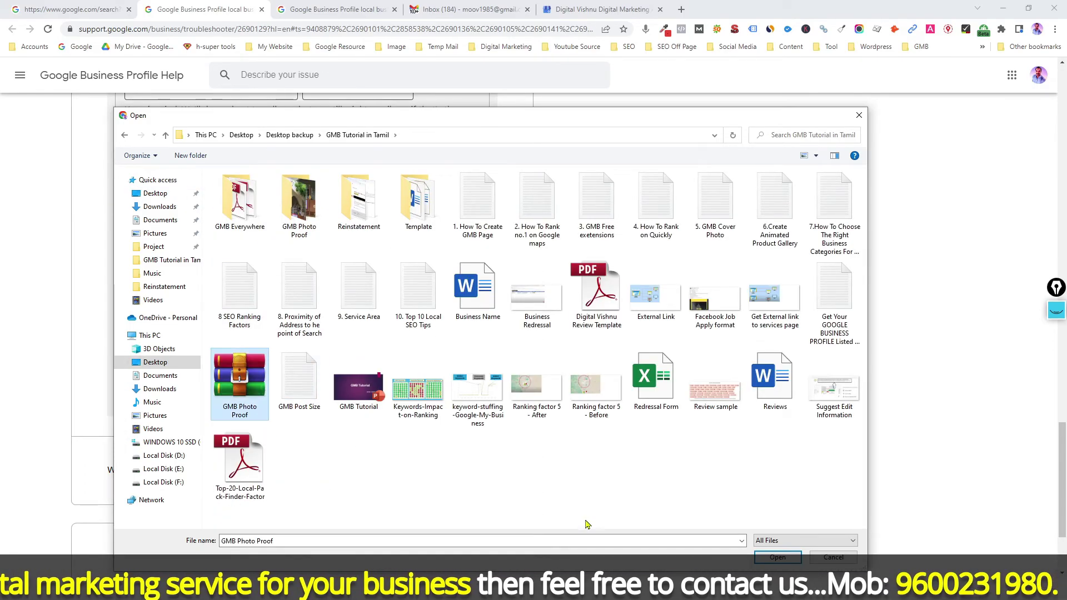
{"action": "left_click", "coordinate": [767, 558]}
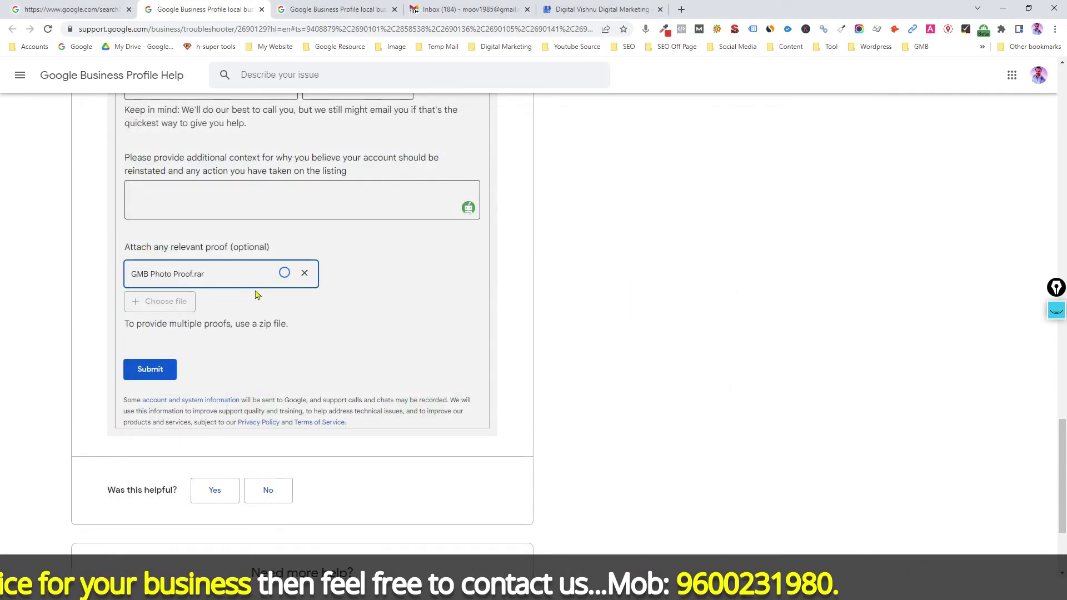